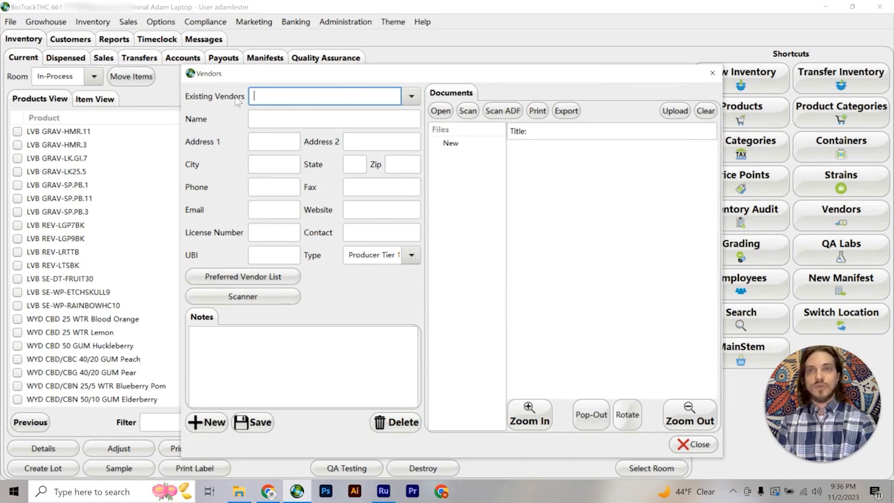
Step: Review the list of existing vendors on file
click(412, 99)
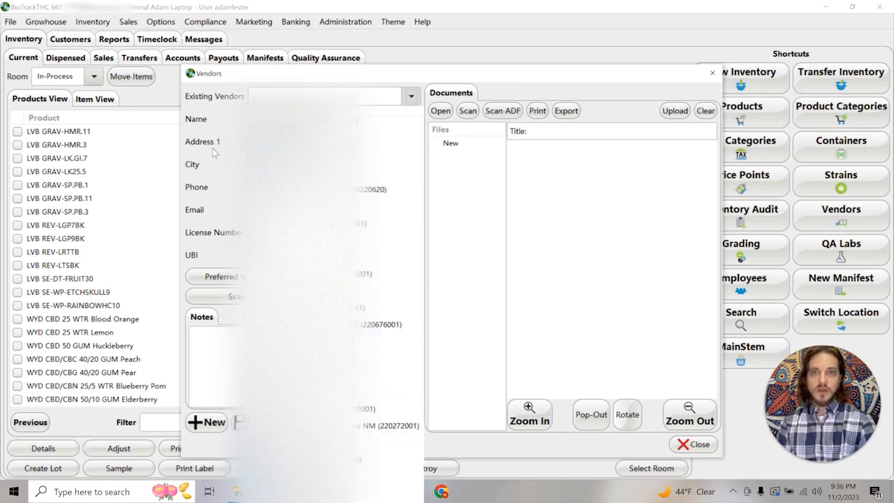
scroll(370, 216, up, 1)
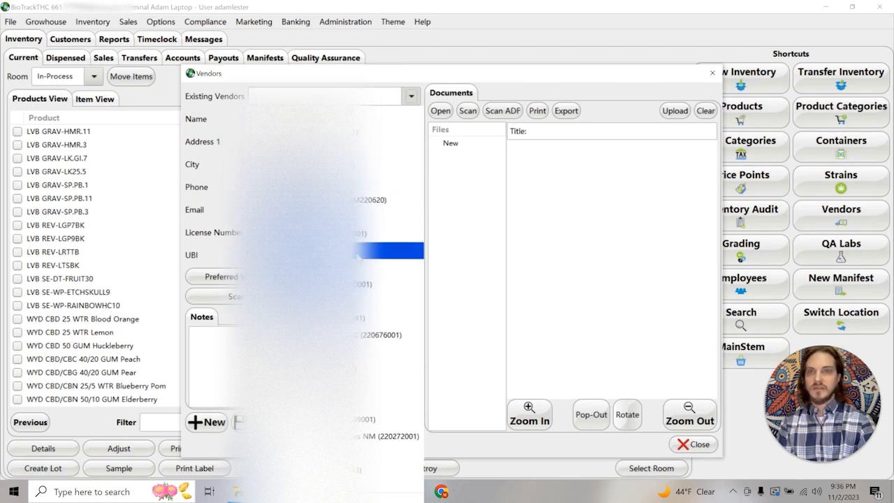
click(221, 122)
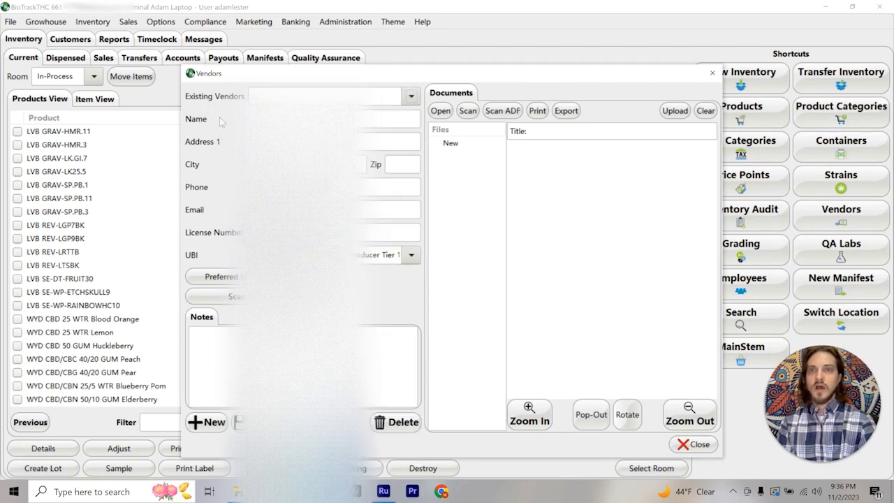
click(411, 96)
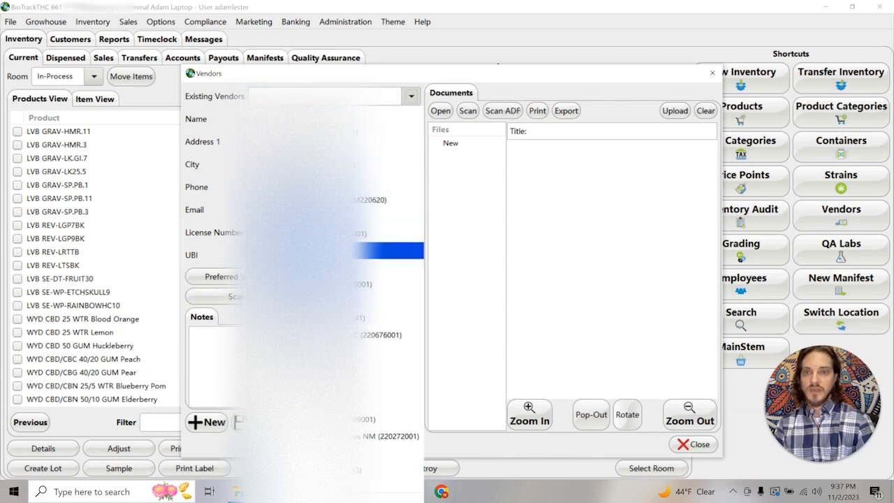
scroll(328, 307, down, 1)
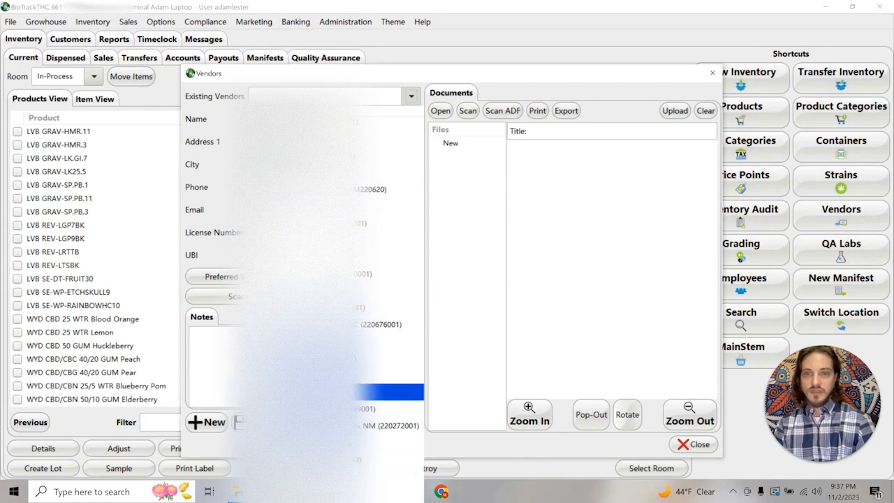
click(220, 228)
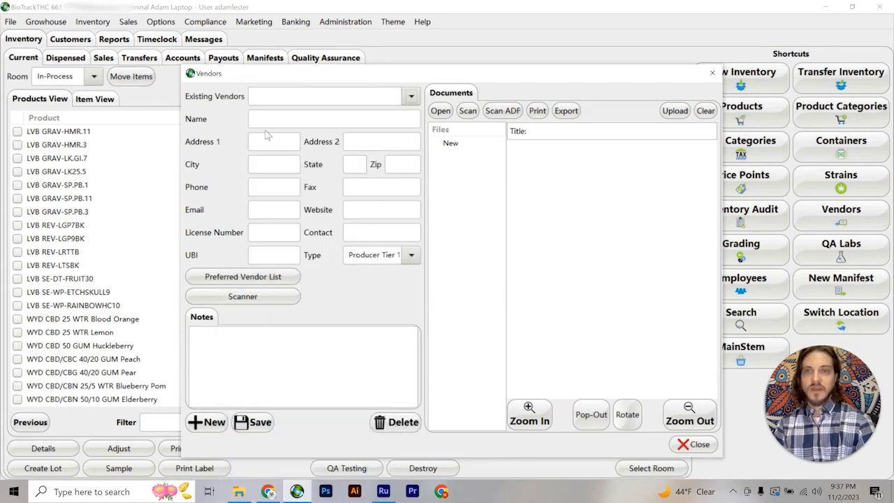
click(412, 98)
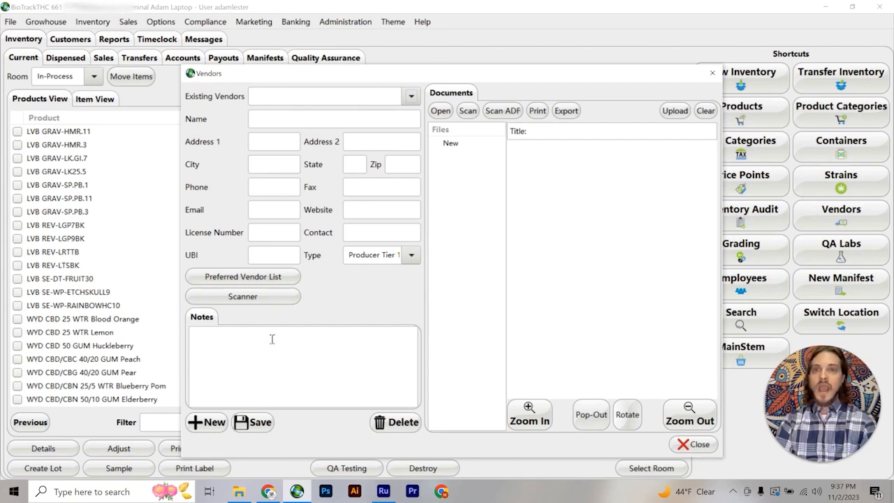
Step: Check the blank vendor form's name, license number and UBI fields, clear the vendor type and view its available options
click(261, 119)
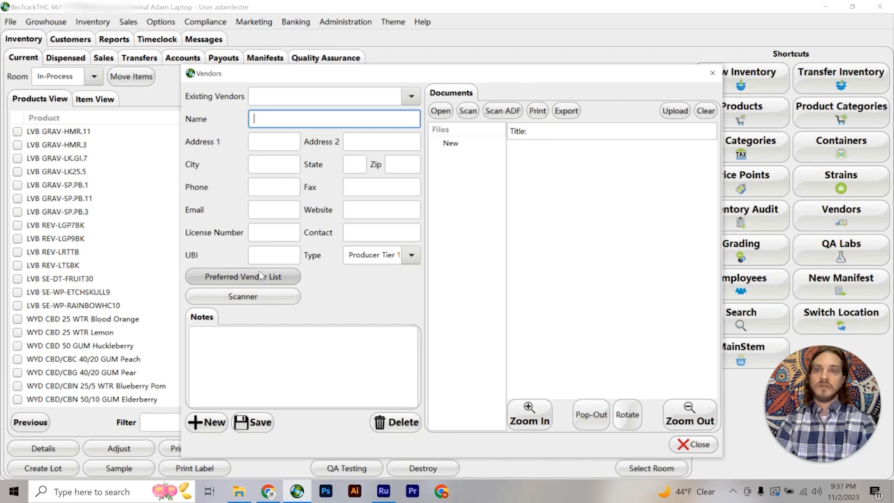
click(263, 232)
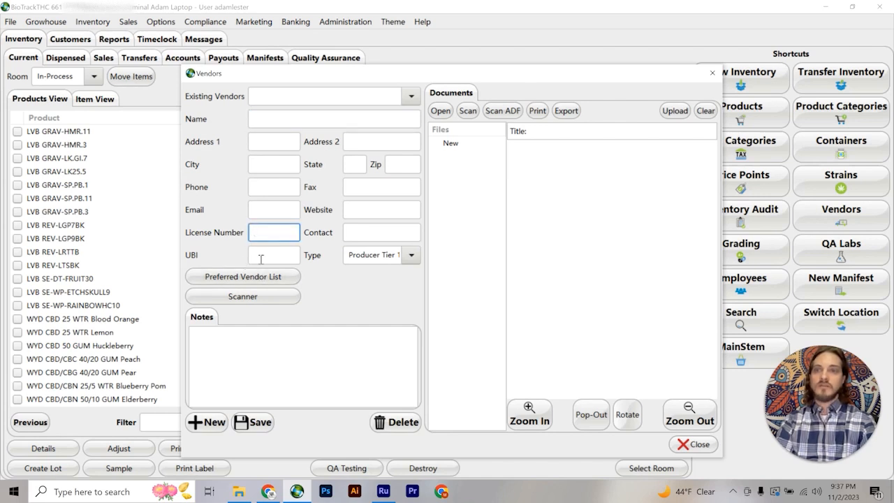
click(261, 257)
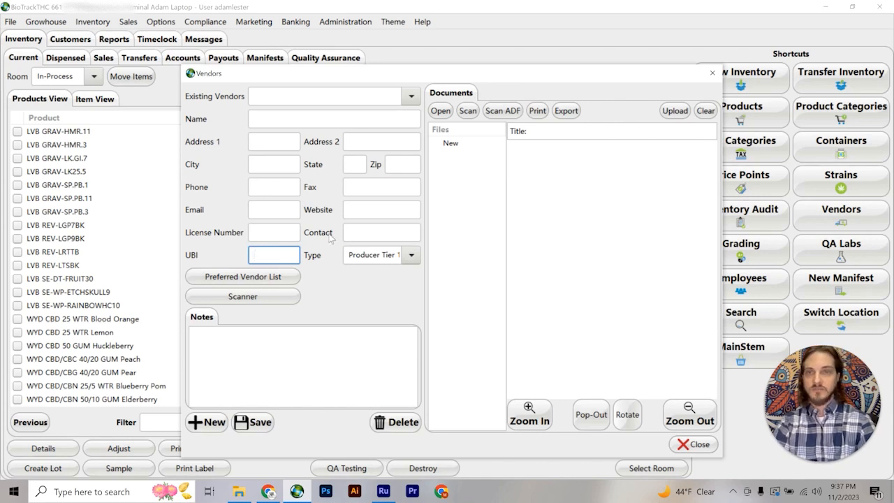
click(356, 257)
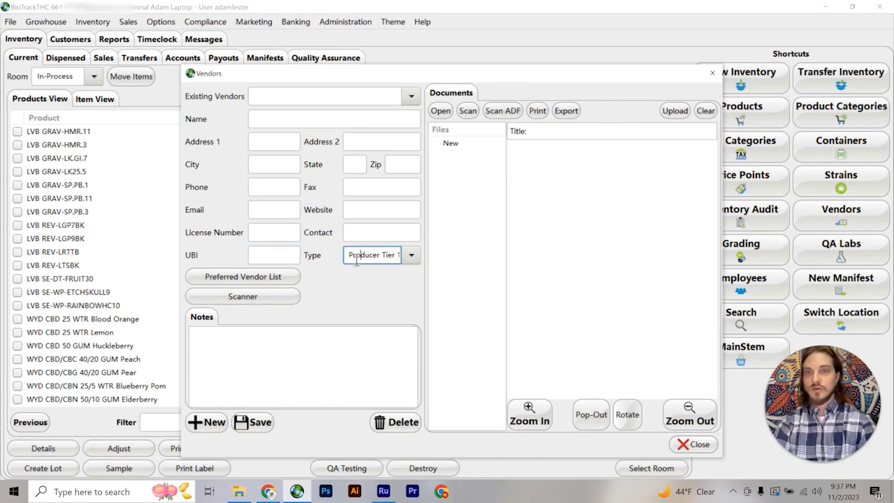
key(ctrl+a)
key(BackSpace)
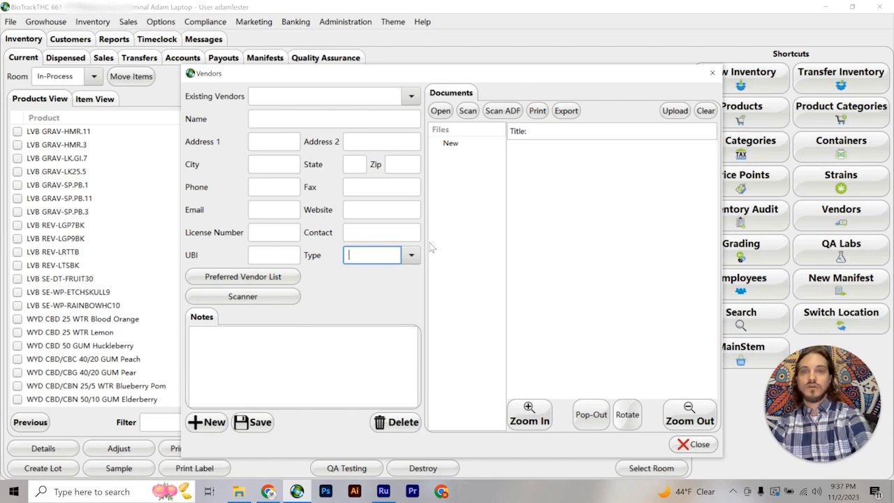
click(407, 256)
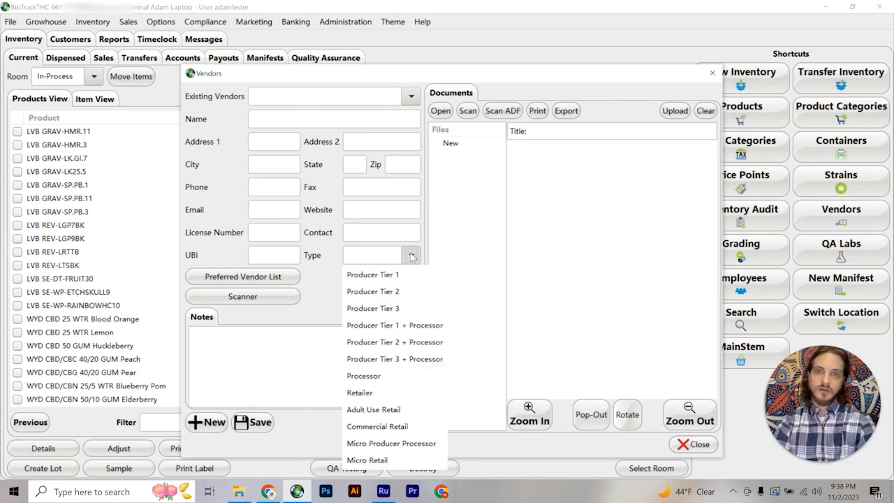
click(280, 358)
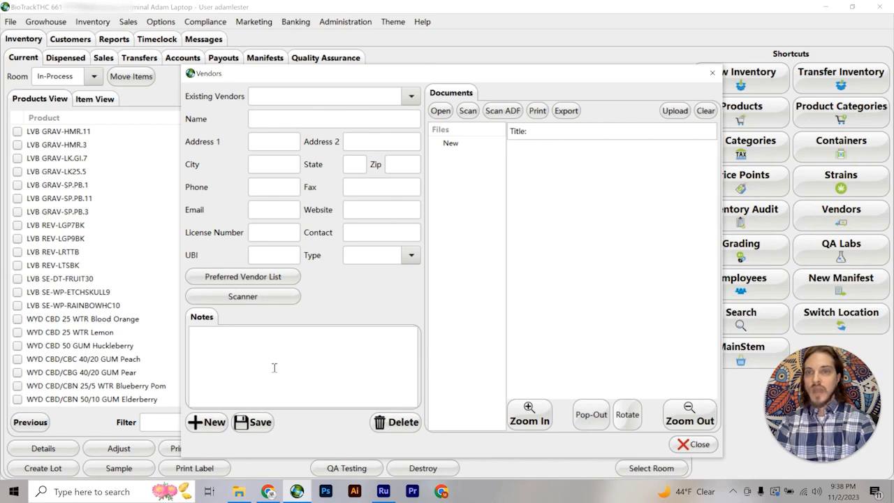
Step: Load the existing vendor LuvBuds and review its name and notes
click(411, 97)
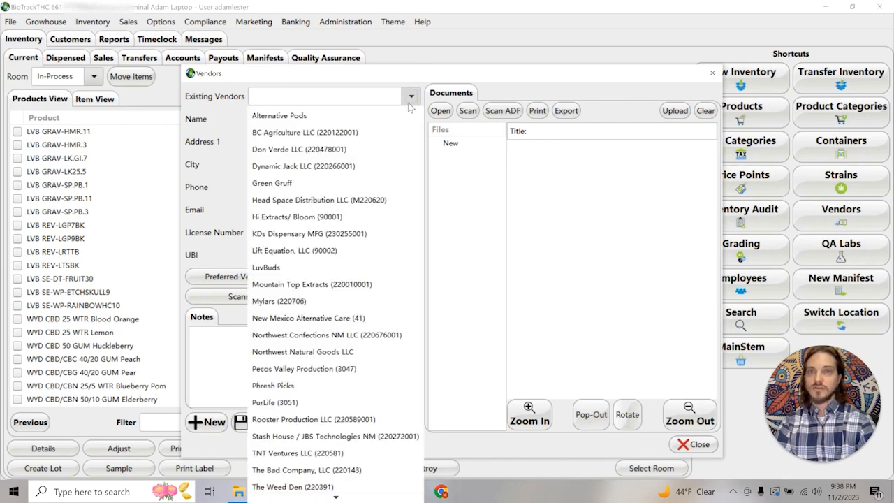
click(266, 267)
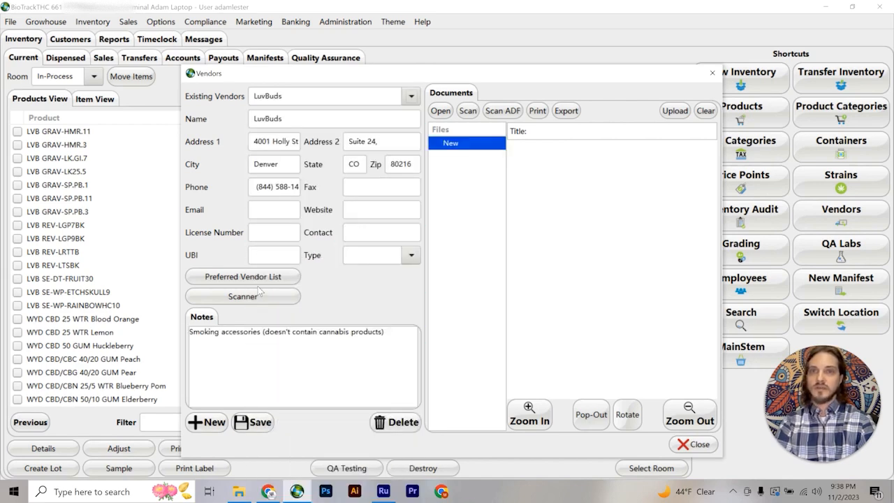
drag(266, 120, 310, 123)
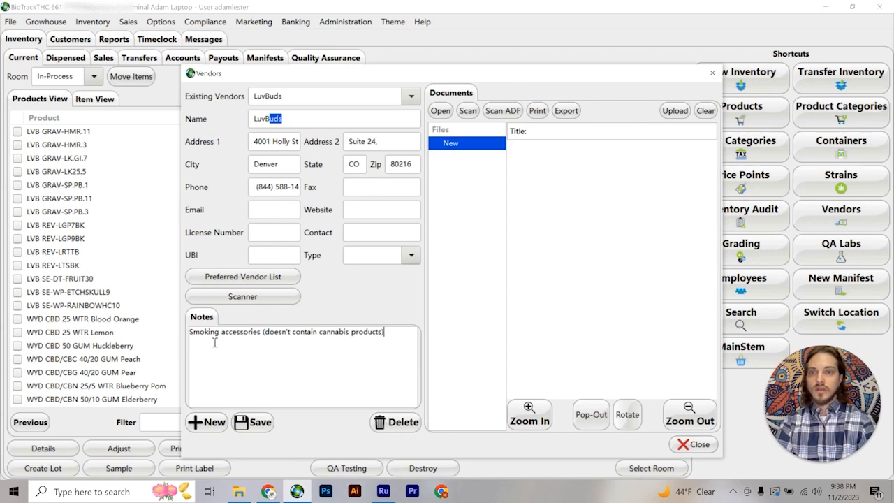
click(383, 350)
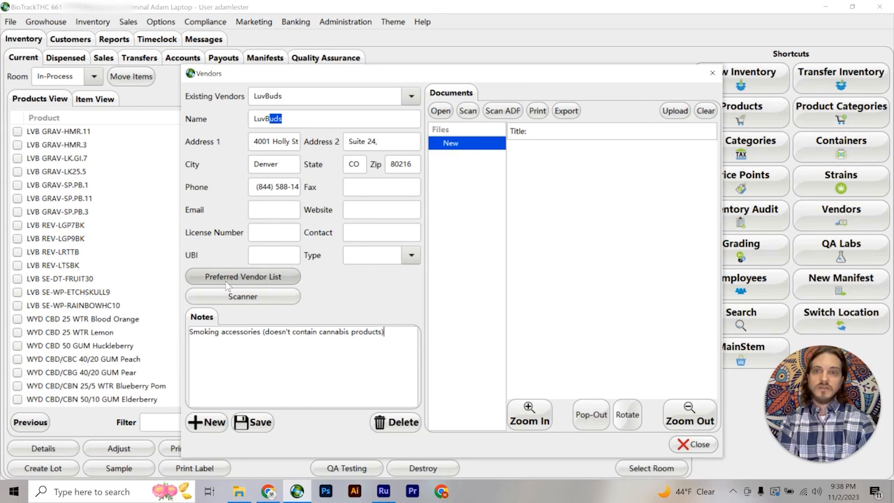
Step: Open the preferred vendor list and search it for "bloom"
click(279, 282)
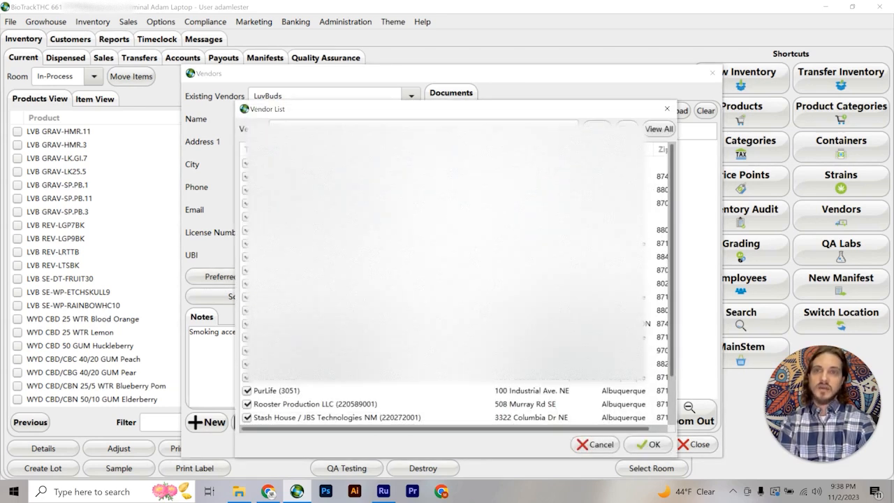
drag(297, 111, 294, 84)
click(279, 93)
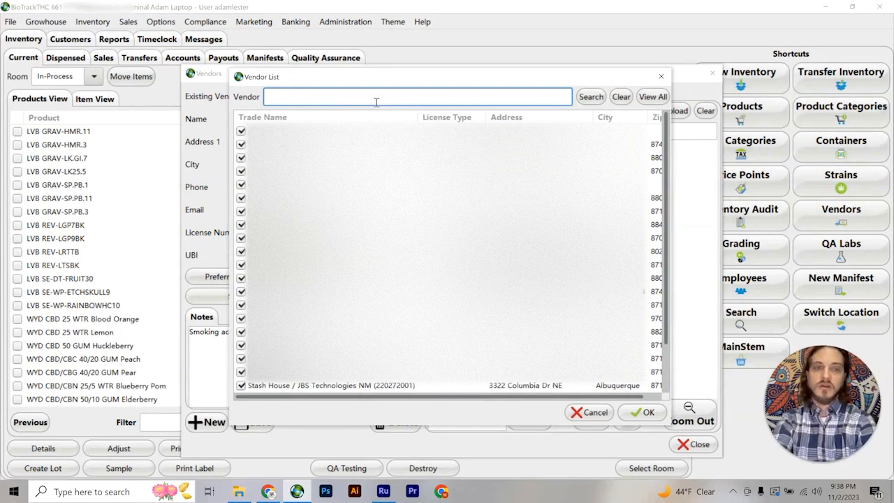
text(bloo)
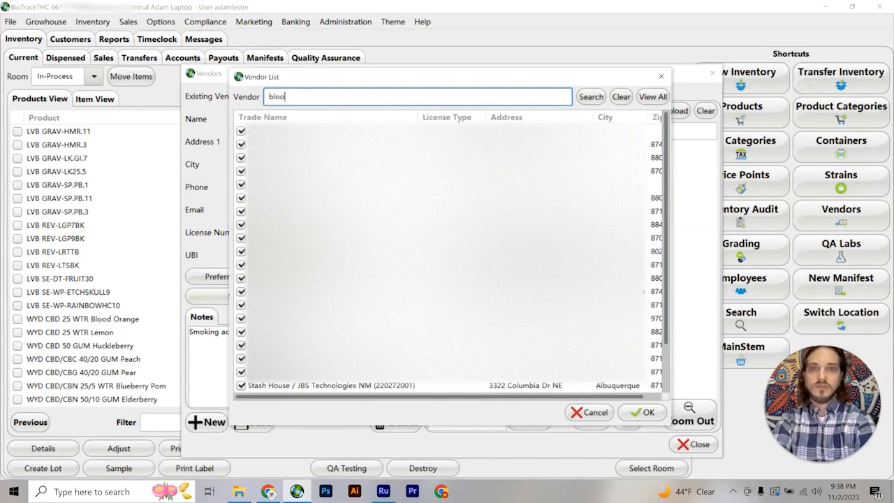
text(m)
click(600, 98)
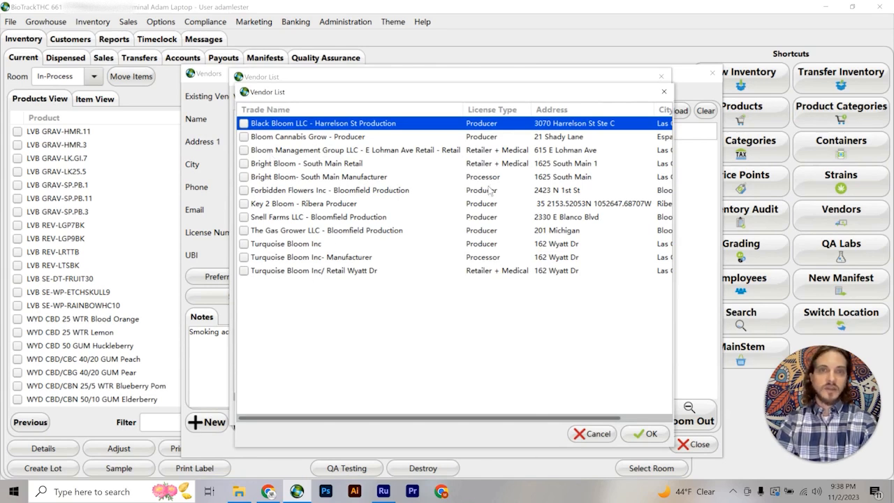
Step: Add Bloom Cannabis Grow - Producer to the preferred vendors and save the updated vendor list
click(244, 136)
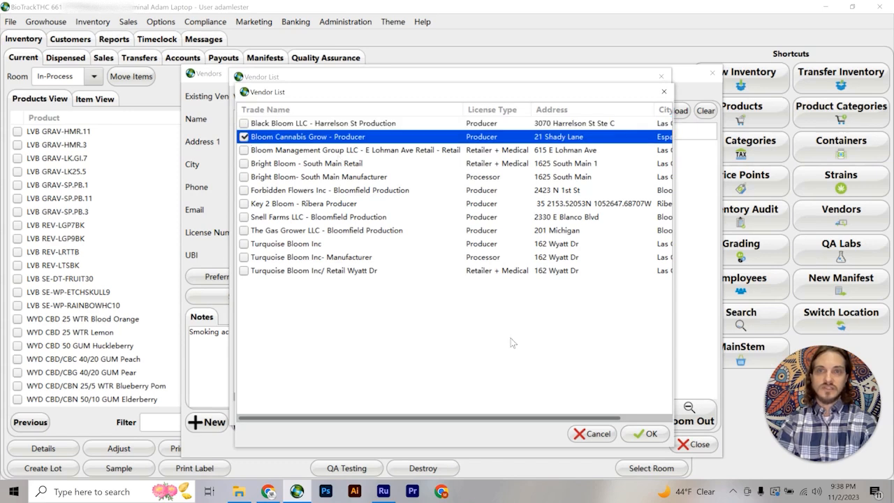
drag(513, 422, 565, 422)
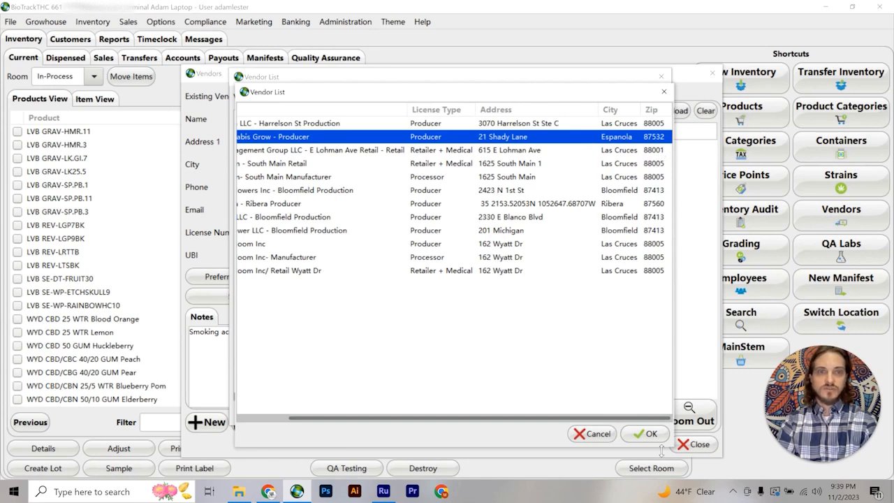
click(644, 434)
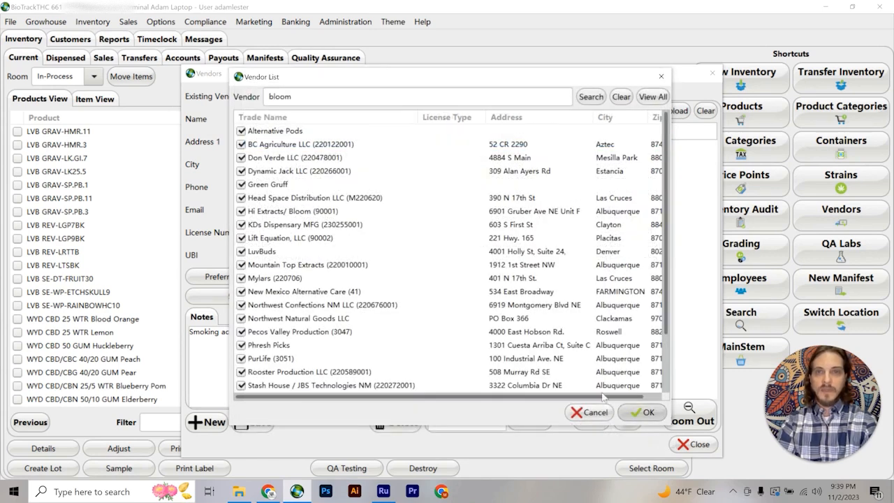
click(646, 413)
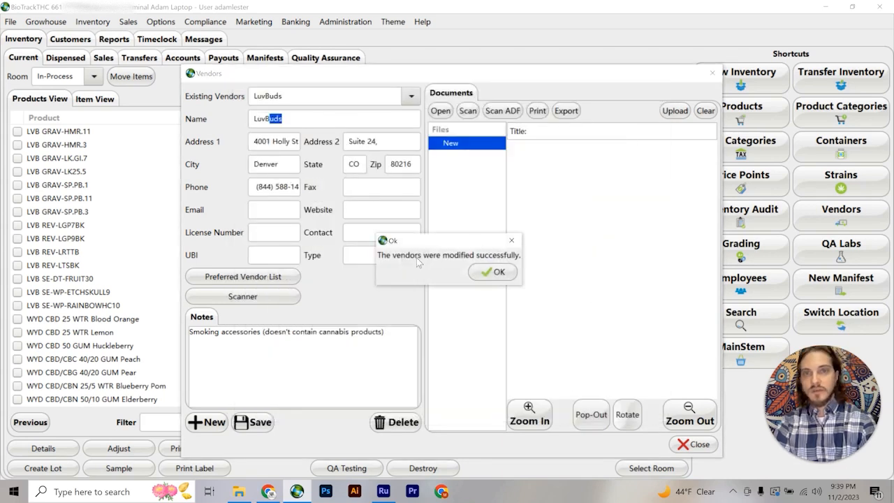
click(497, 272)
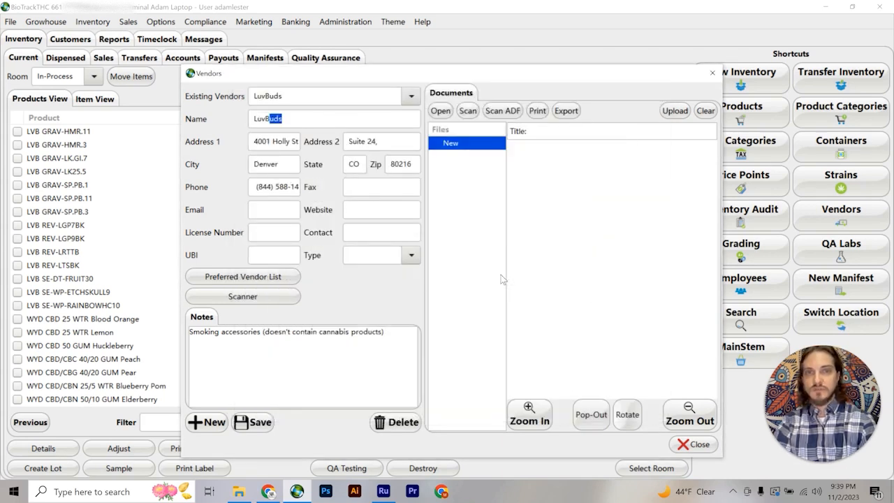
Step: Load the Bloom Cannabis Grow - Producer vendor and go through its phone, email, website, contact and notes fields
click(411, 97)
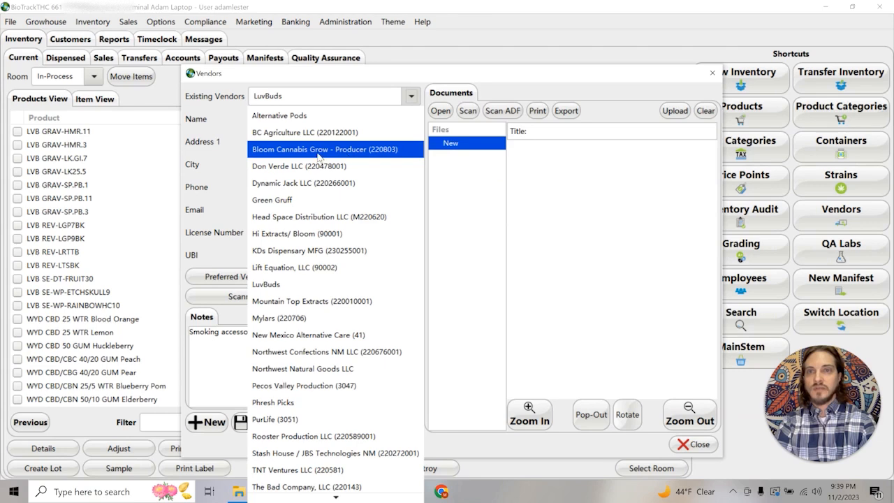
click(346, 150)
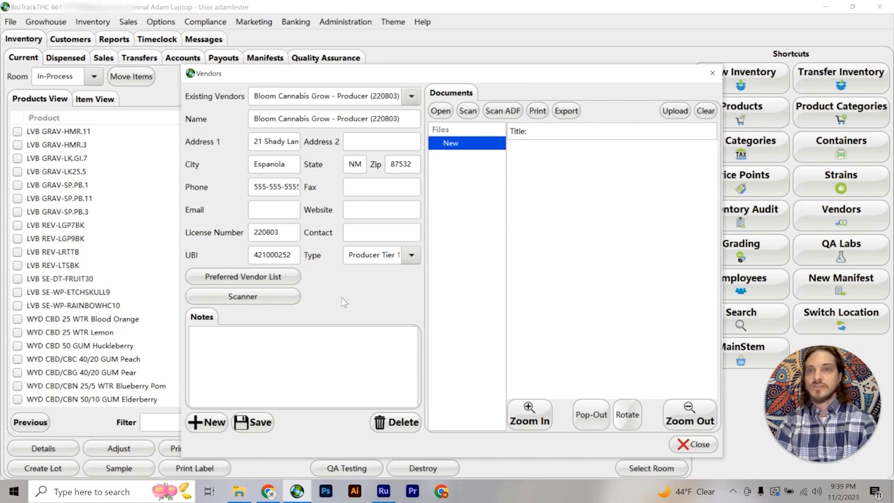
drag(264, 187, 290, 188)
click(284, 188)
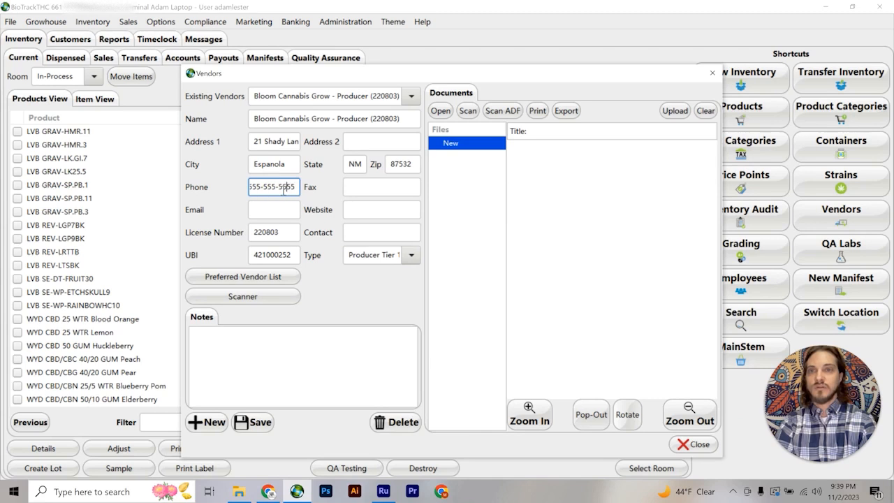
double_click(263, 187)
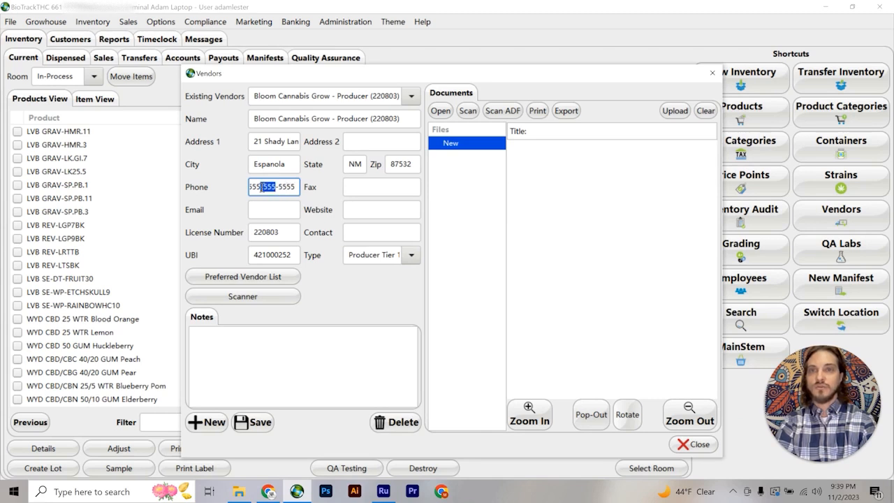
click(275, 209)
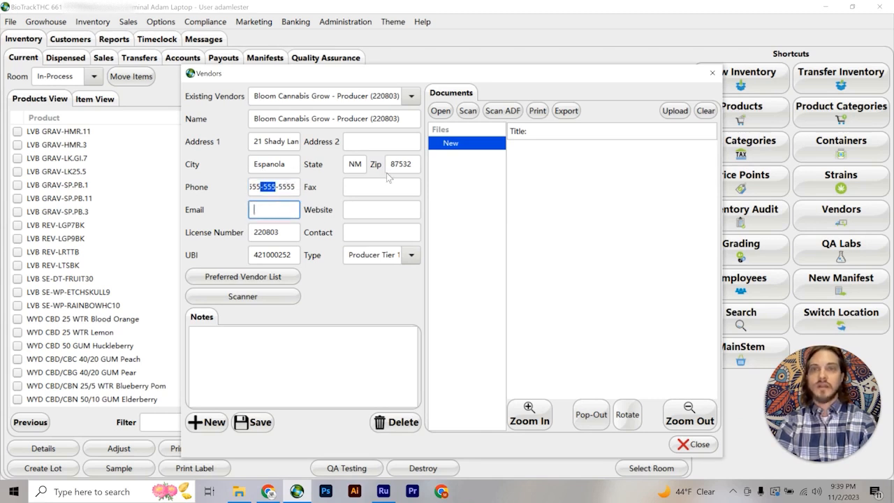
click(368, 209)
click(376, 234)
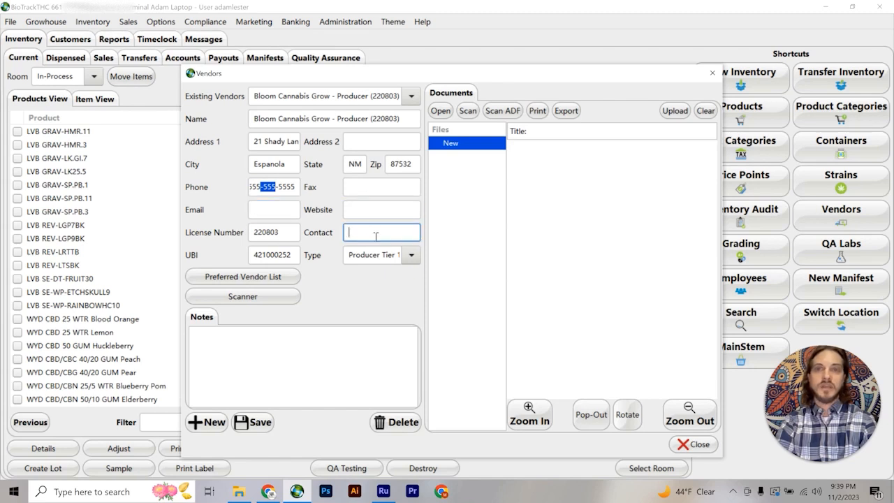
click(258, 335)
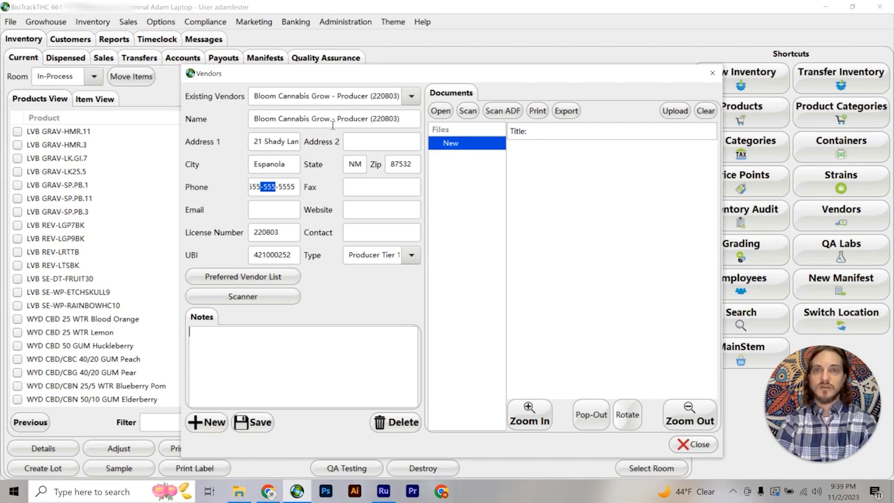
Step: Replace "Cannabis Grow - Producer" in the Bloom vendor's name with "-Espanola" and save the vendor
click(273, 120)
drag(277, 119, 371, 124)
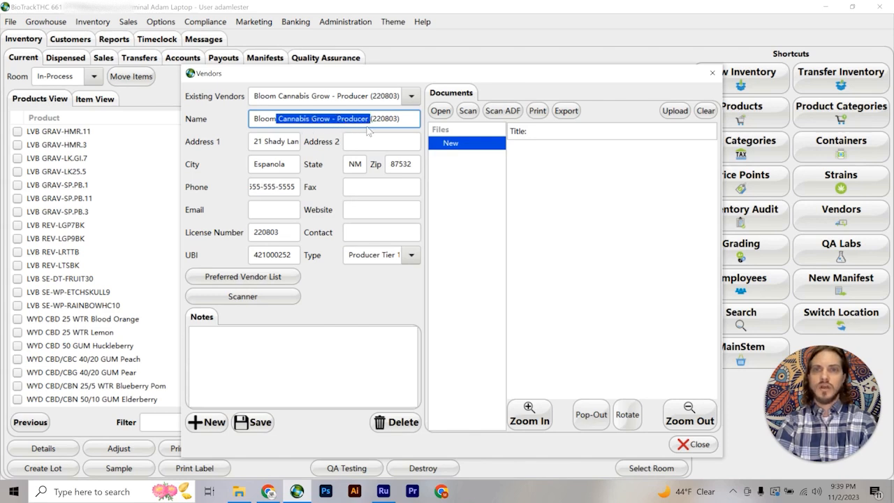
key(BackSpace)
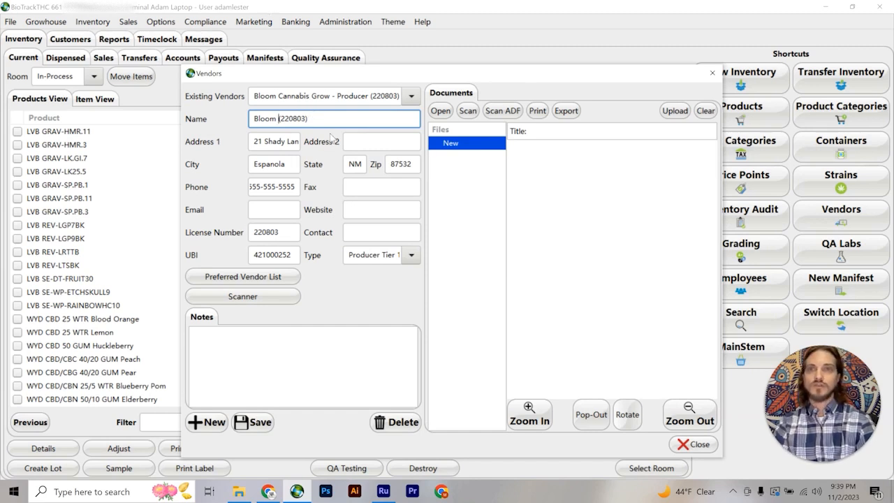
text(-Shady)
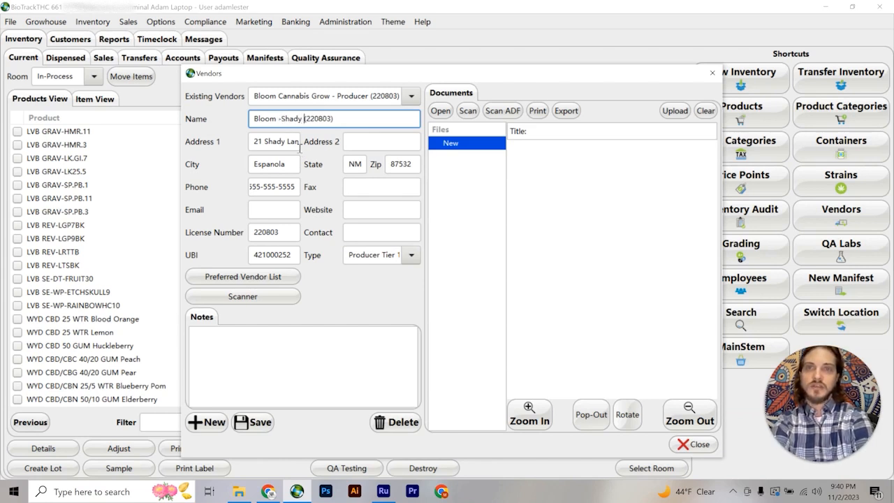
double_click(288, 141)
double_click(286, 119)
text(Espanola)
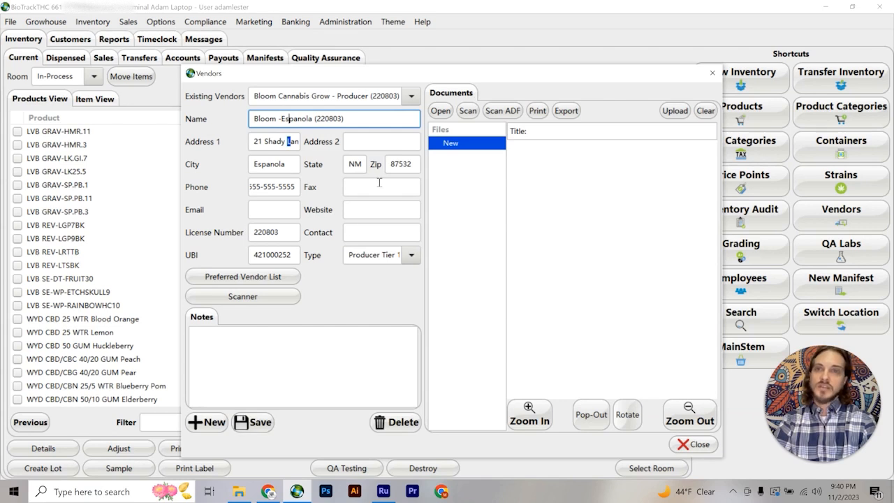
click(257, 424)
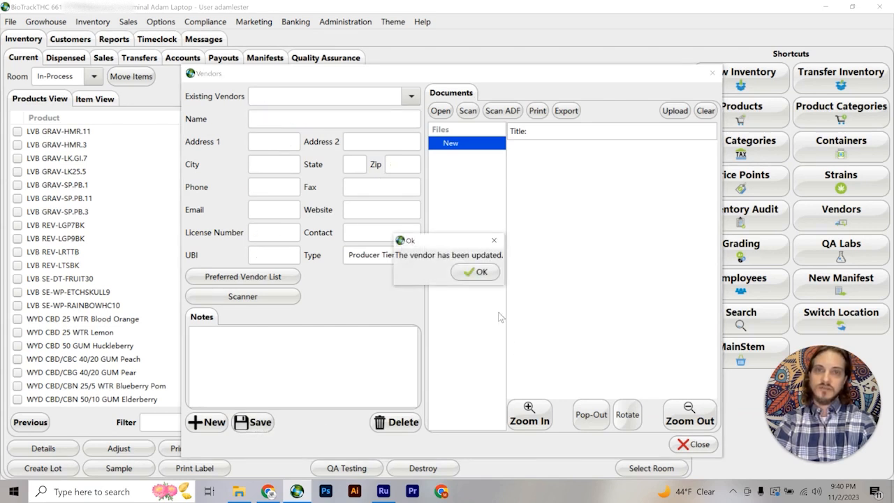
click(479, 271)
Step: Load the Bloom -Espanola vendor, delete it, and close the vendor window
click(411, 95)
click(382, 149)
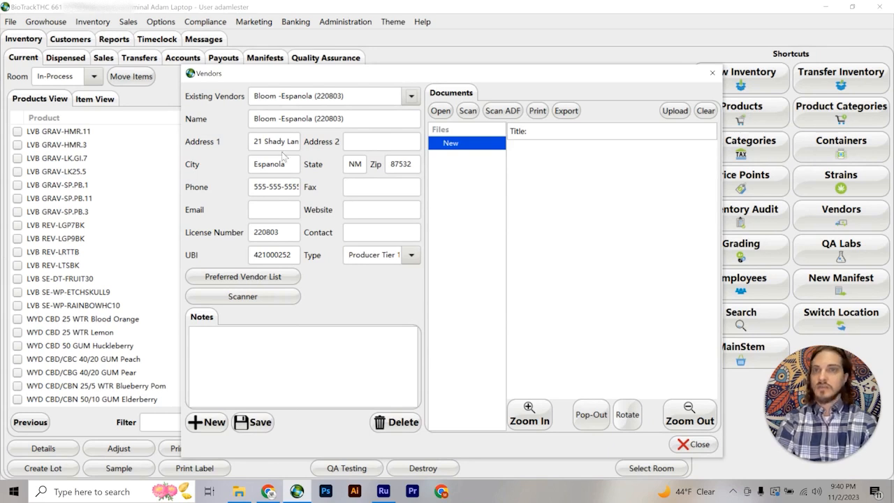
click(394, 422)
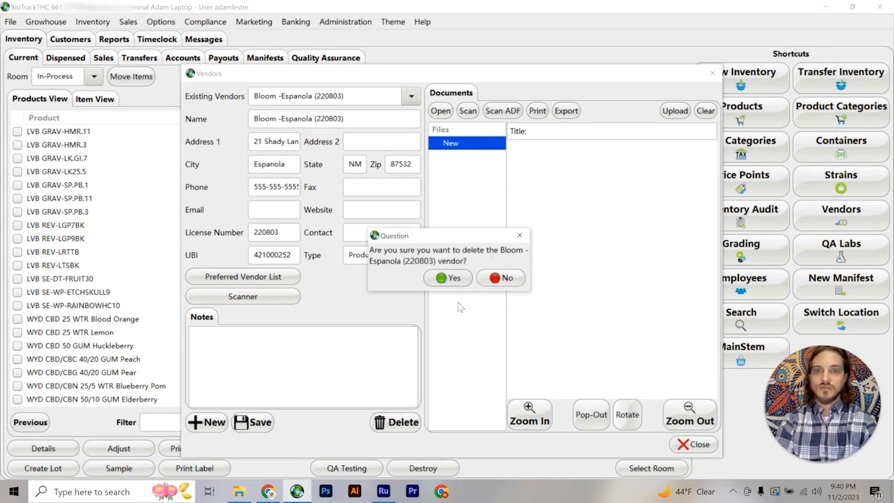
click(468, 283)
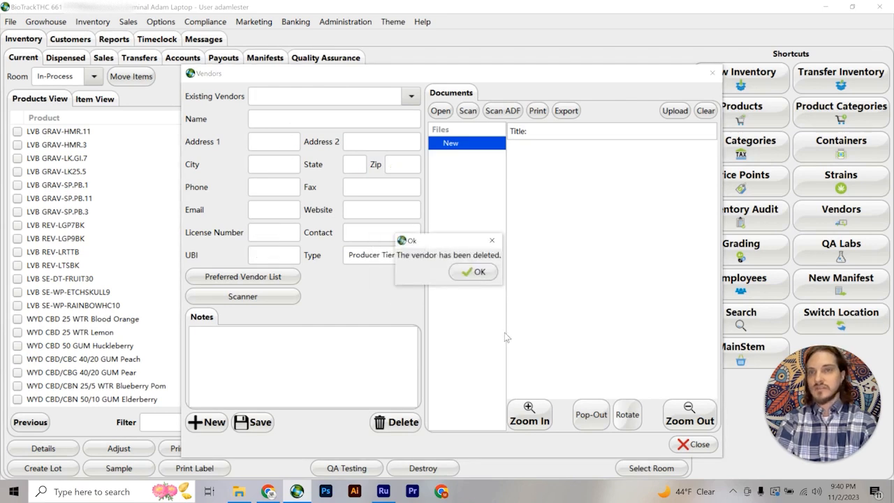
click(479, 272)
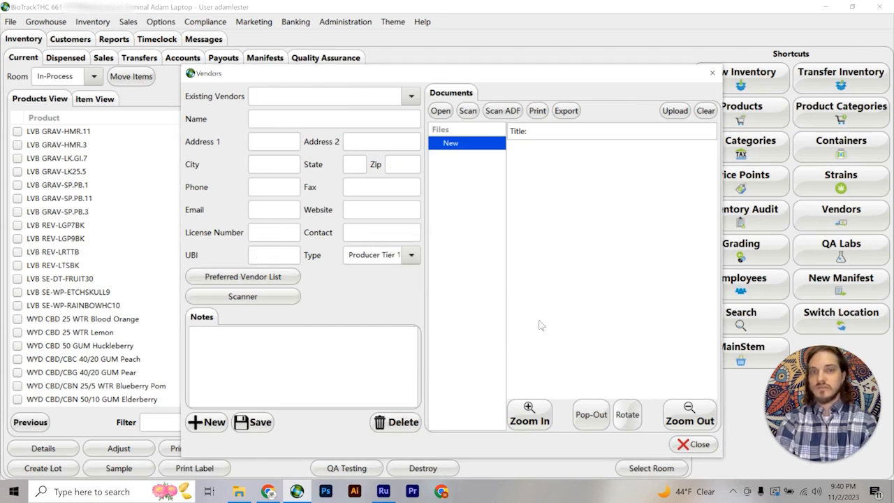
click(693, 444)
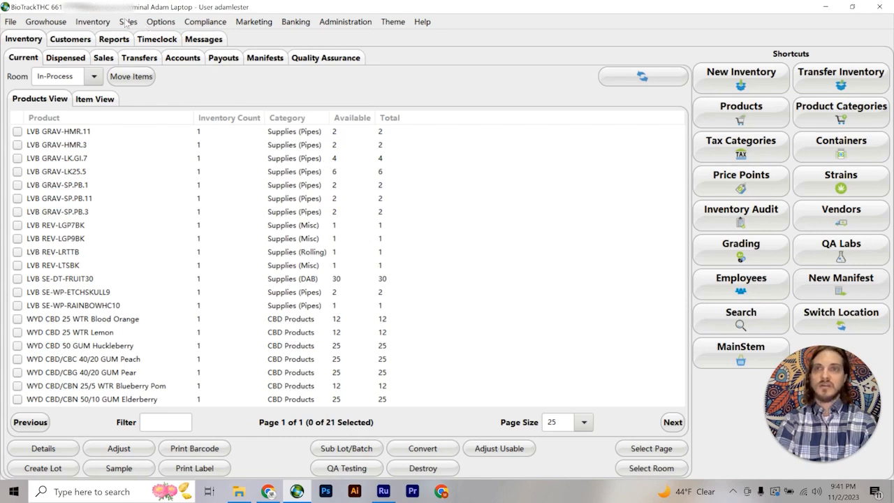
Step: Open the compliance employee records, load the second existing employee, and review the name, employee ID and hire date fields
click(213, 23)
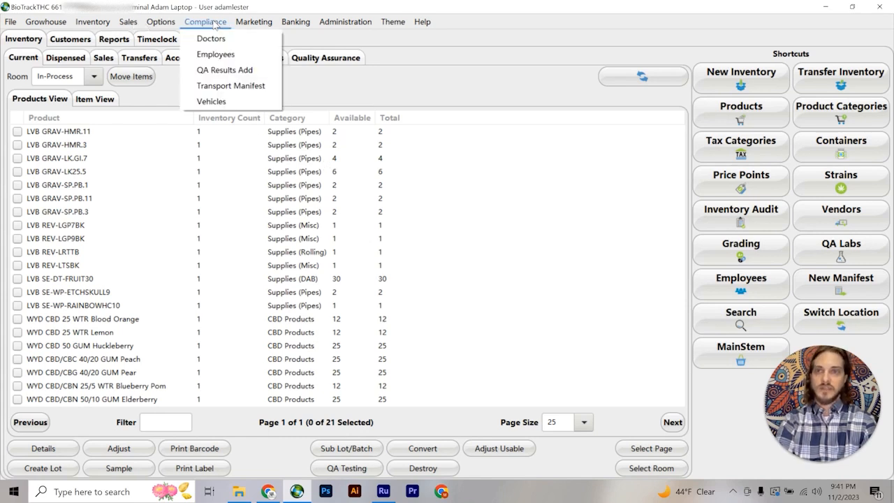
click(246, 60)
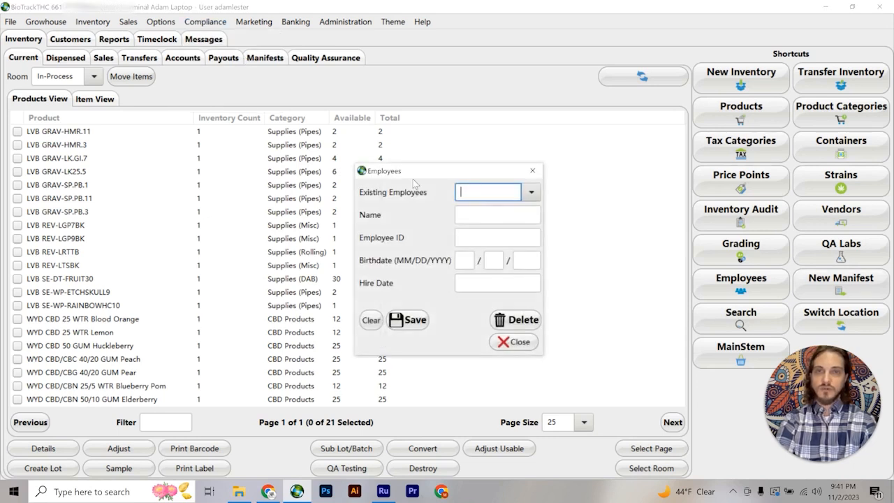
drag(419, 173, 399, 100)
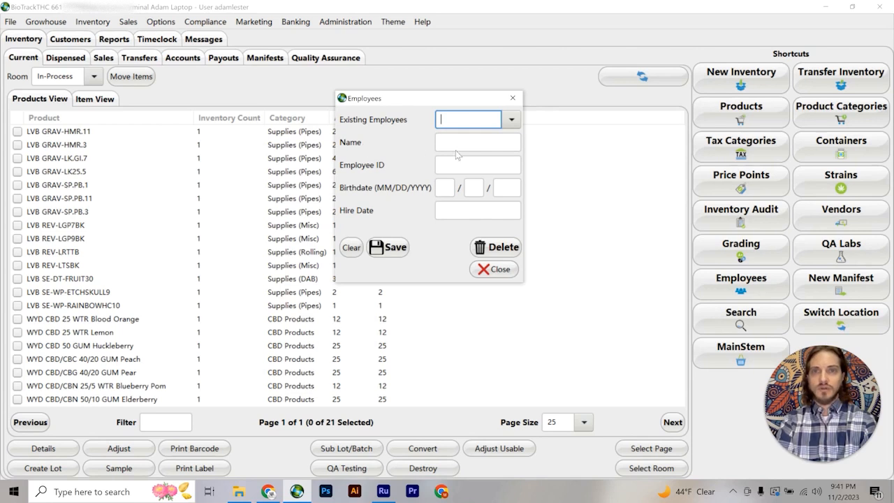
click(512, 120)
click(498, 154)
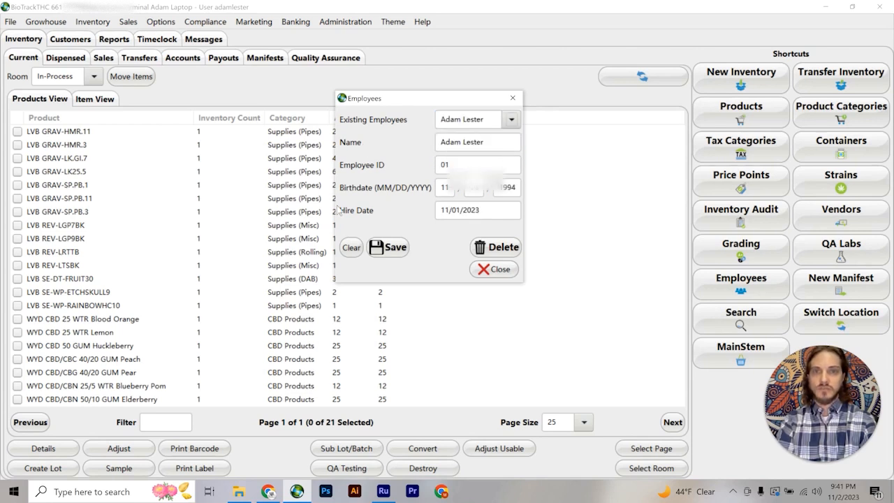
click(463, 143)
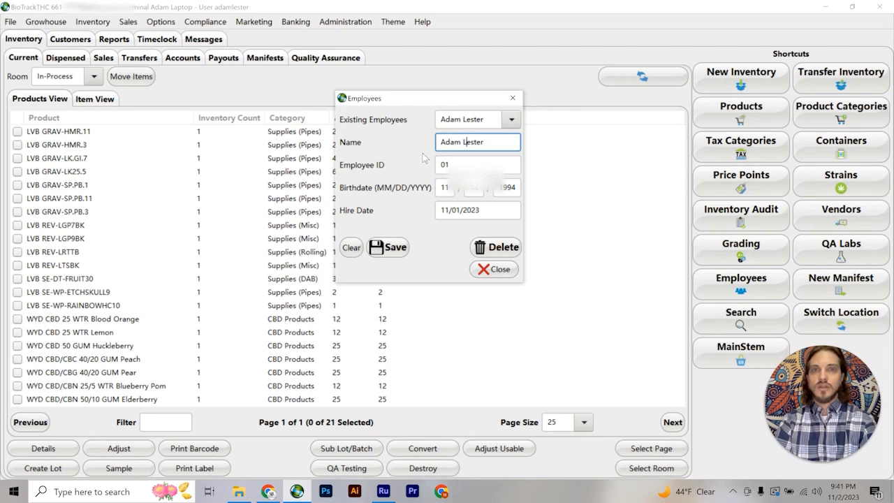
click(472, 163)
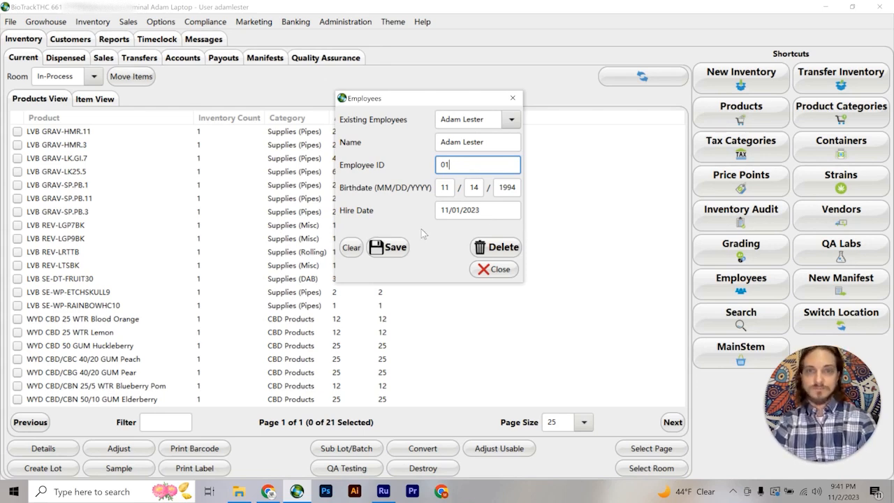
click(459, 215)
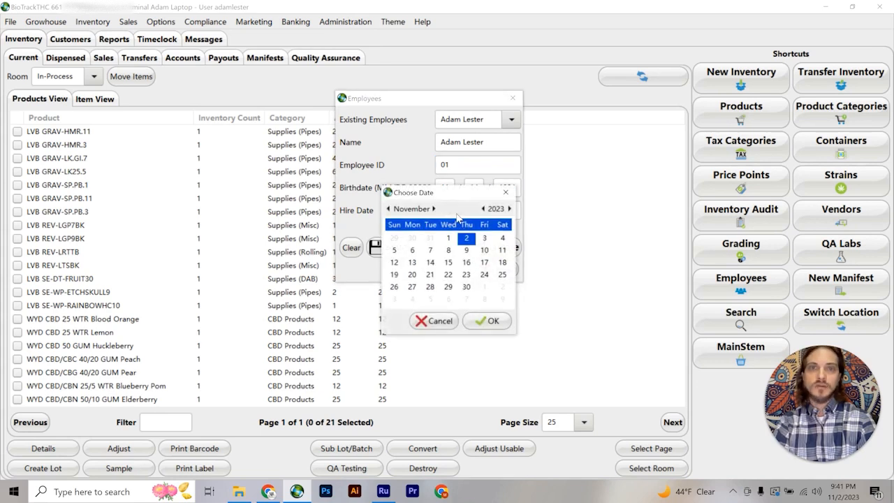
click(507, 192)
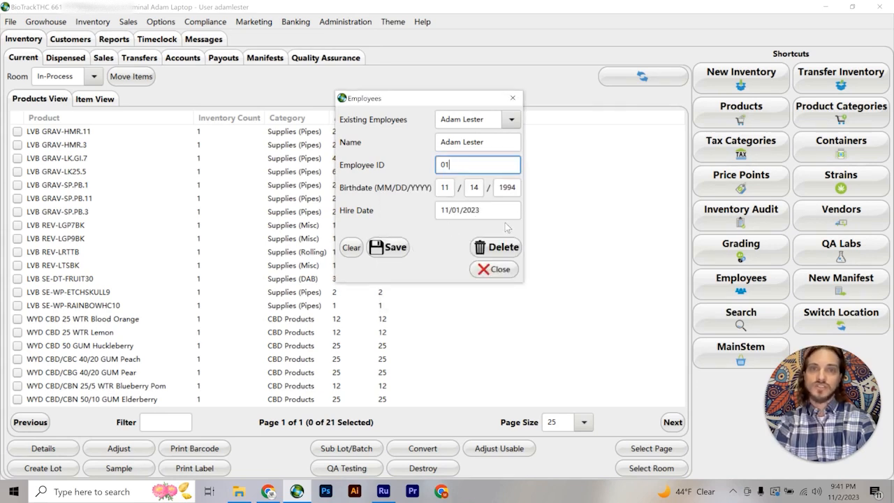
Step: Save the loaded employee record, check the existing employees list, and close the employee window
click(393, 251)
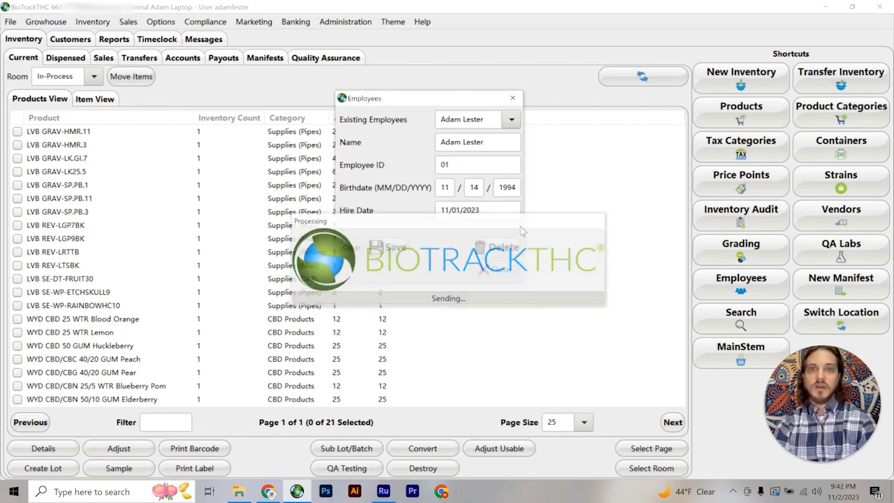
click(482, 272)
click(511, 119)
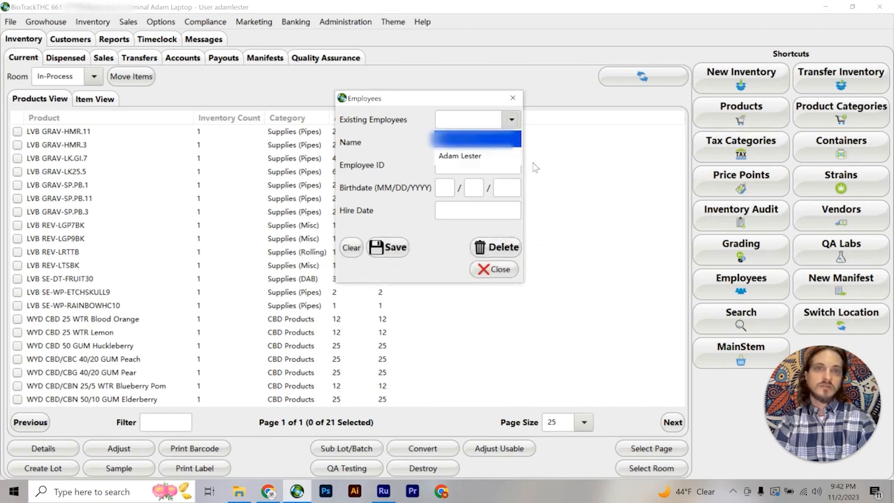
click(411, 136)
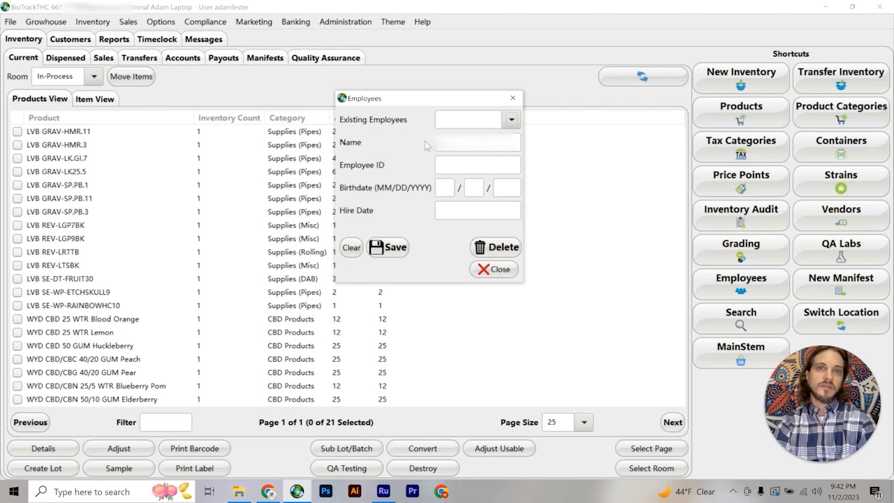
click(497, 270)
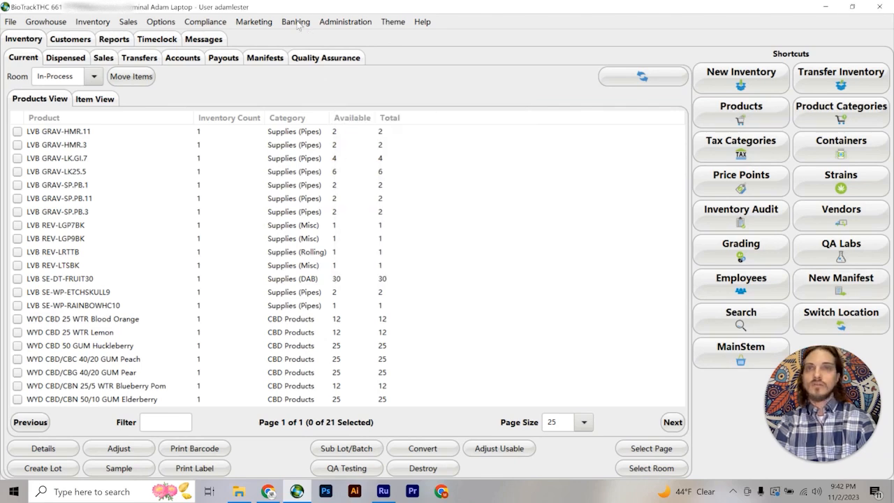
Step: Open the compliance vehicle records, review the details and plate number of the existing red Honda Civic, and close the vehicle window
click(217, 24)
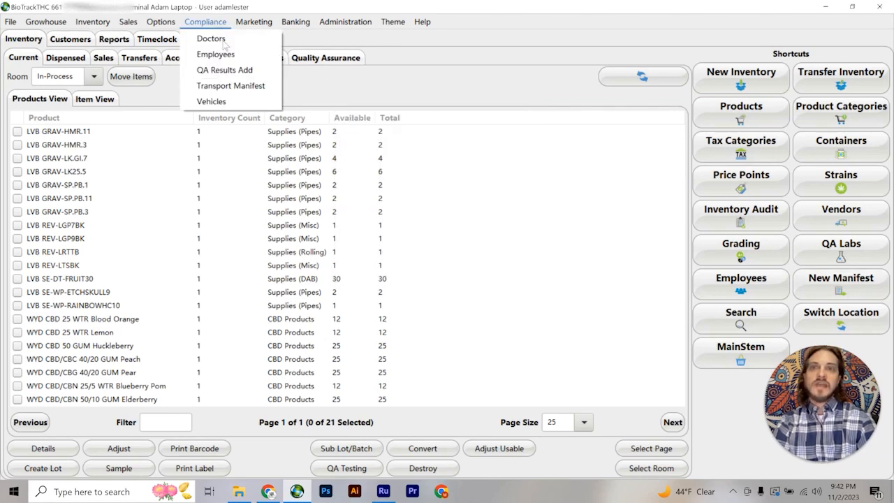
click(230, 103)
click(508, 159)
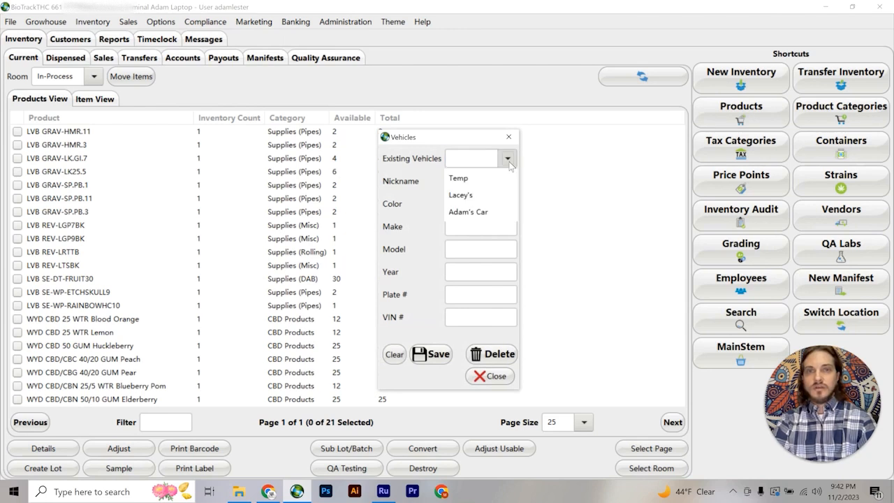
click(497, 211)
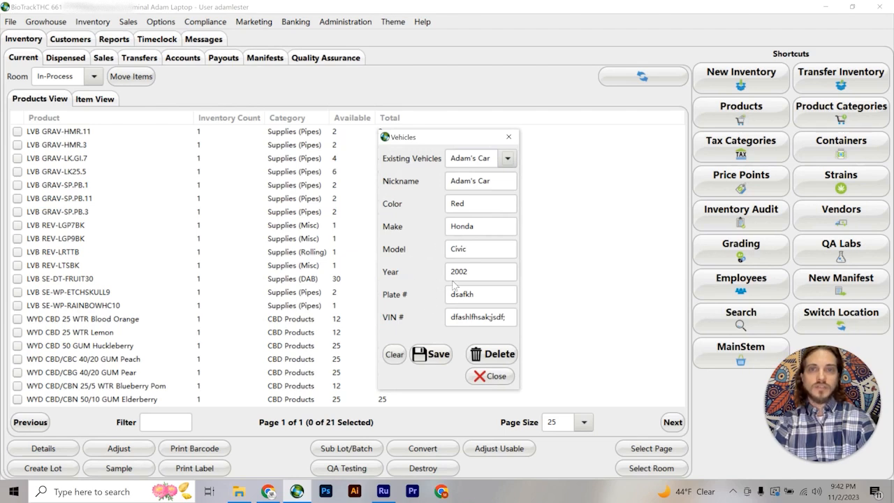
drag(453, 294, 500, 296)
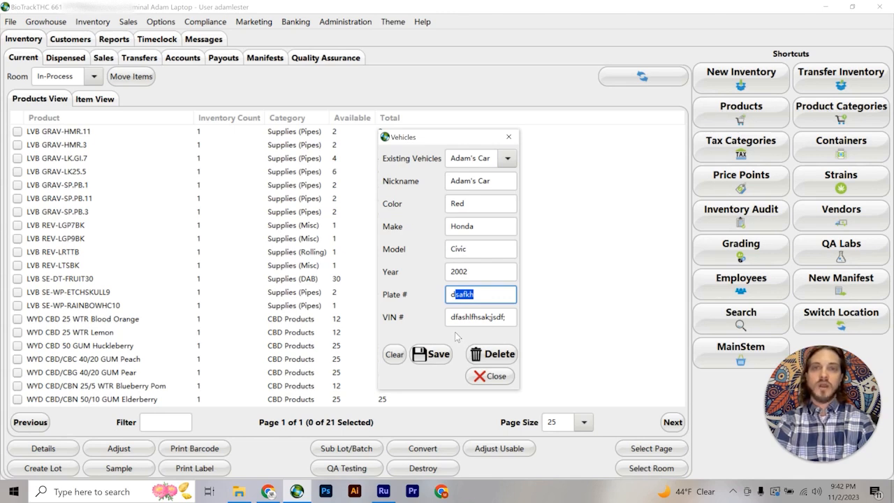
click(458, 294)
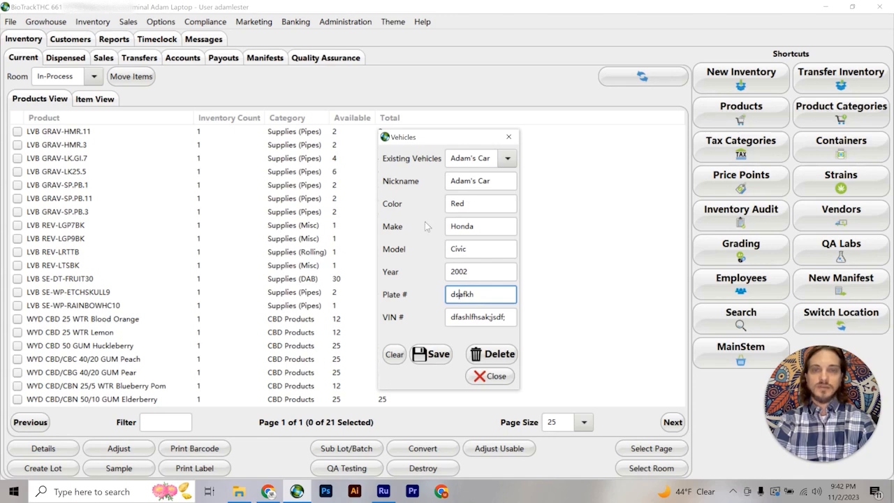
click(438, 358)
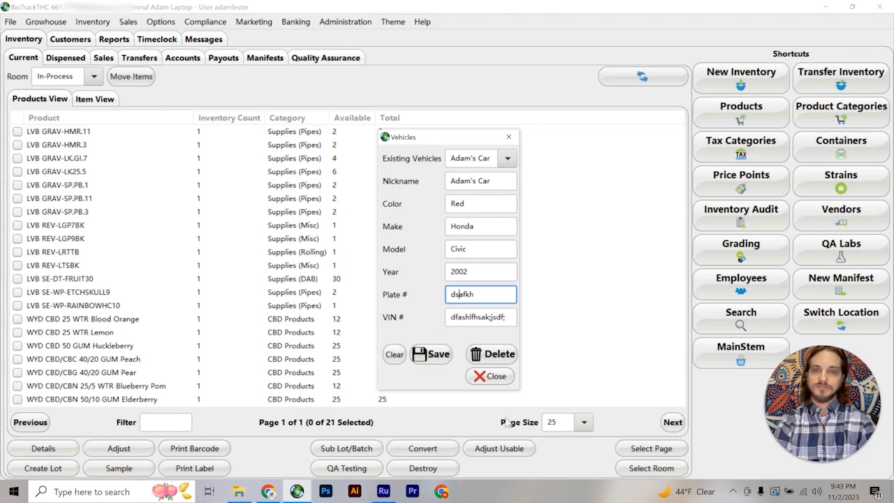
click(490, 375)
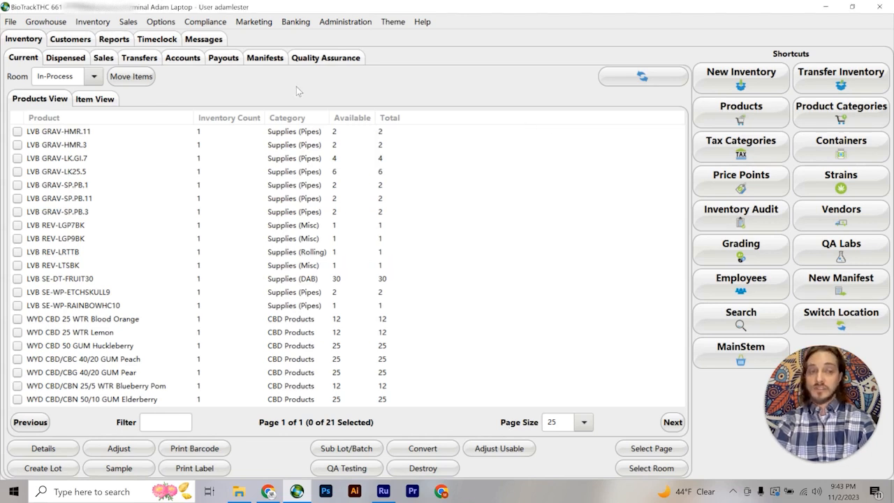